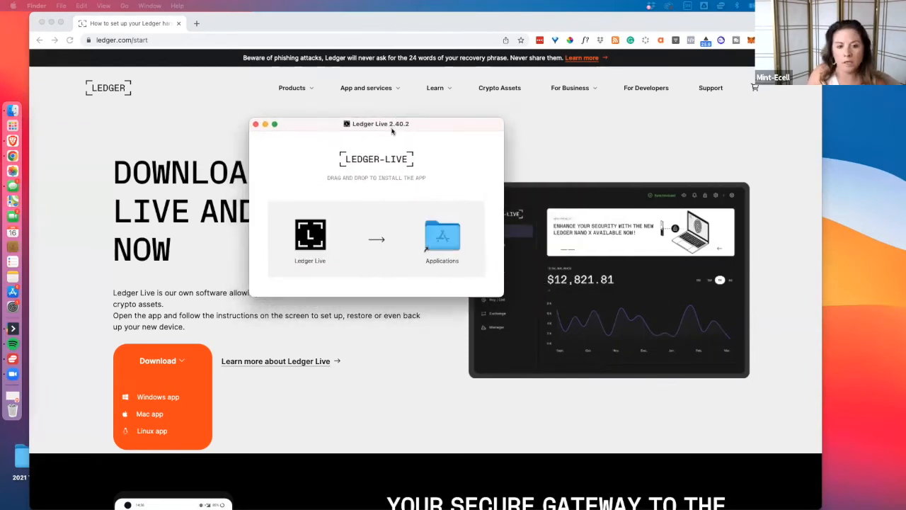
Copy Ledger Live into the Applications folder, launch it from there and update it to version 2.40.2, dismissing the release notes.
drag(316, 244, 448, 249)
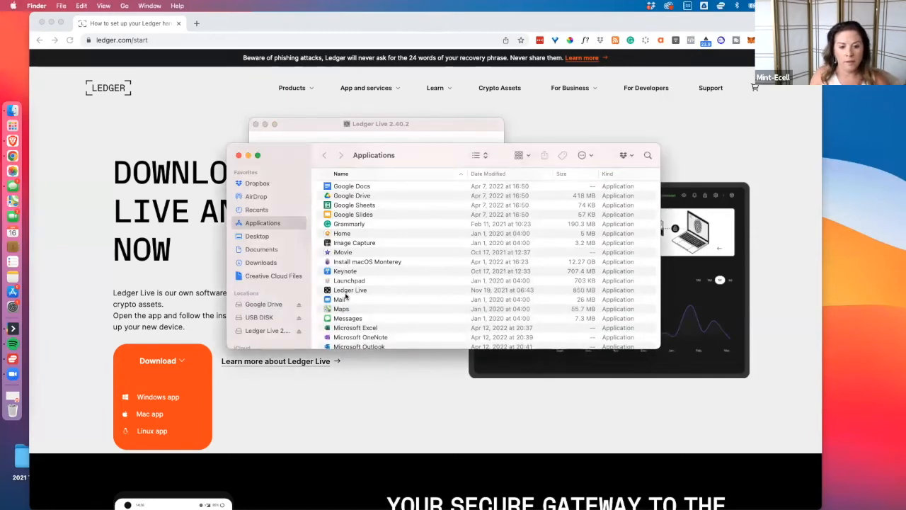
double_click(342, 291)
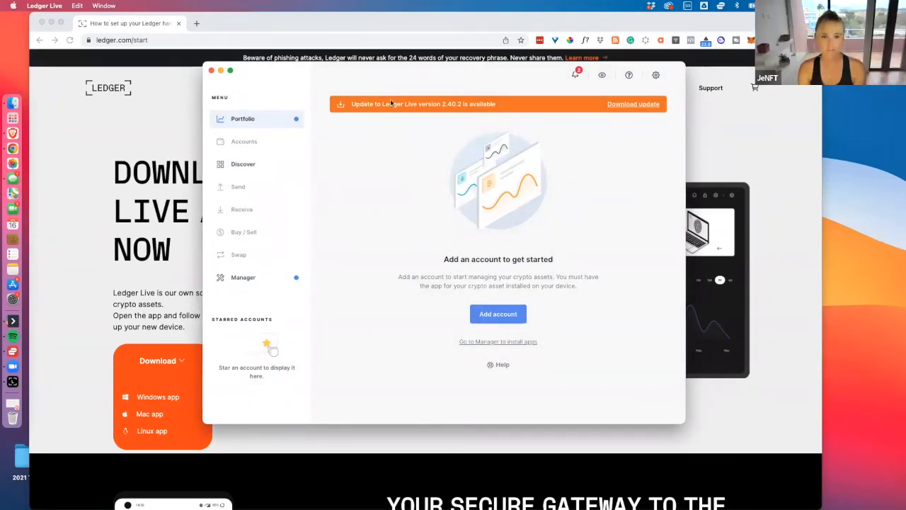
click(633, 106)
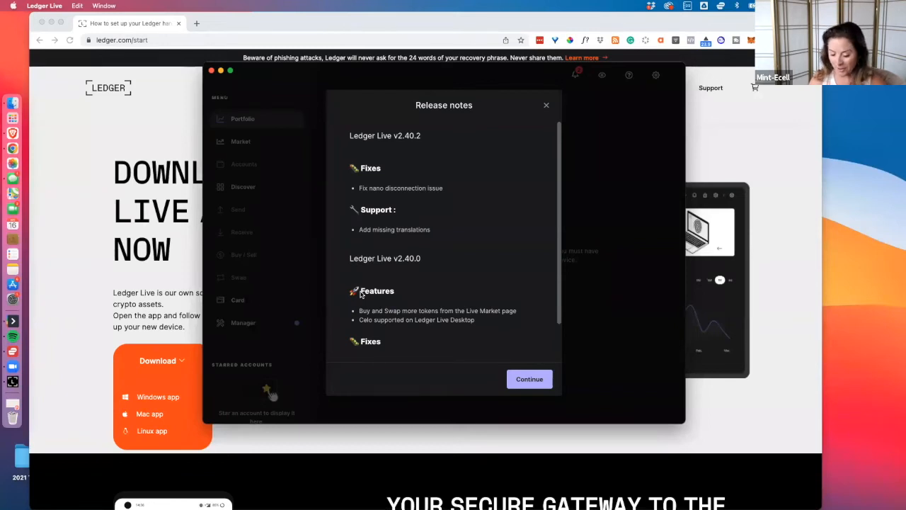
click(530, 378)
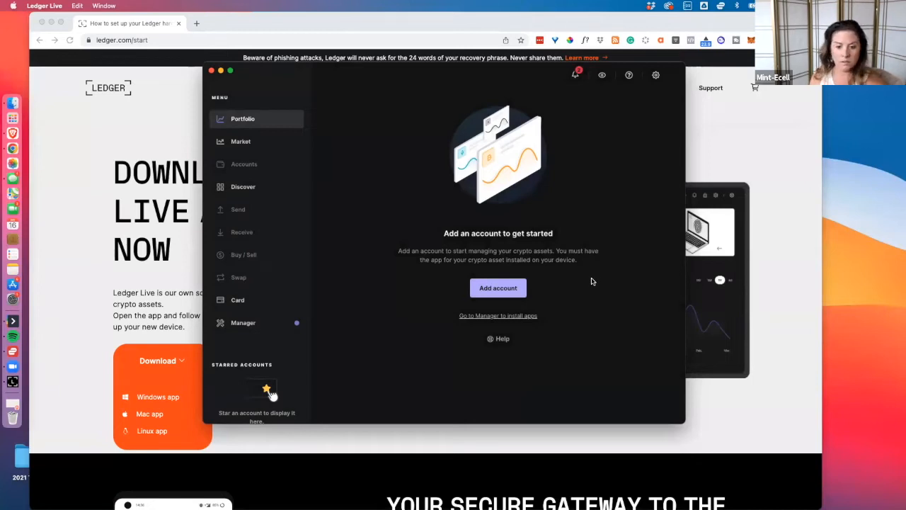
Install the Ethereum (ETH) app on the Ledger Nano X from the Manager's app catalog.
click(499, 316)
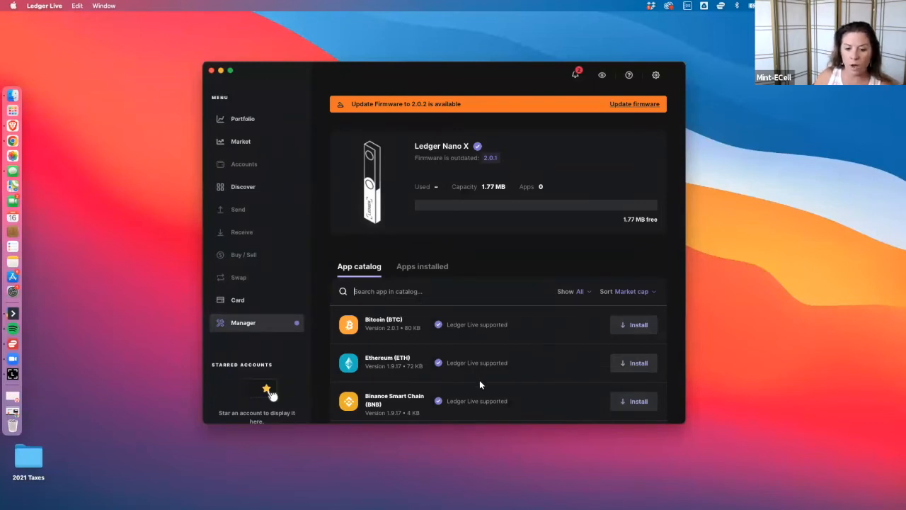
scroll(480, 379, down, 3)
scroll(480, 379, up, 2)
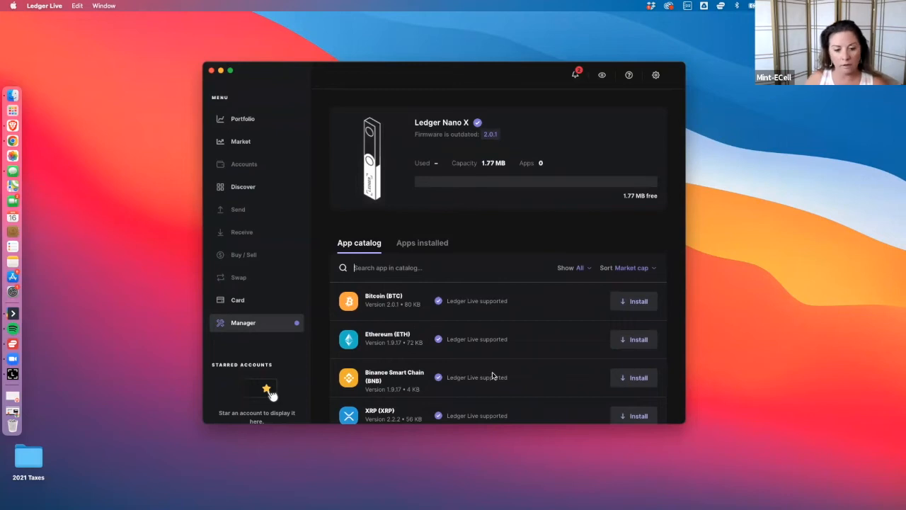
scroll(494, 376, down, 6)
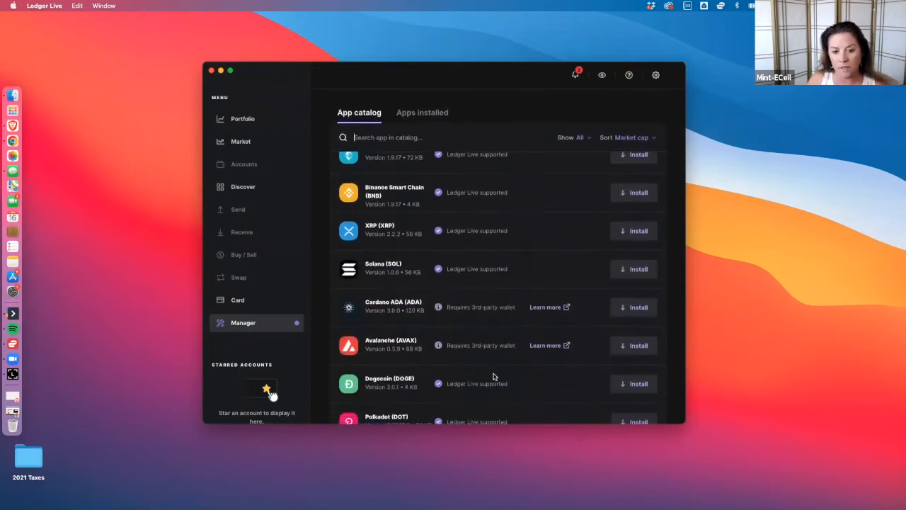
scroll(493, 376, down, 3)
scroll(493, 376, down, 5)
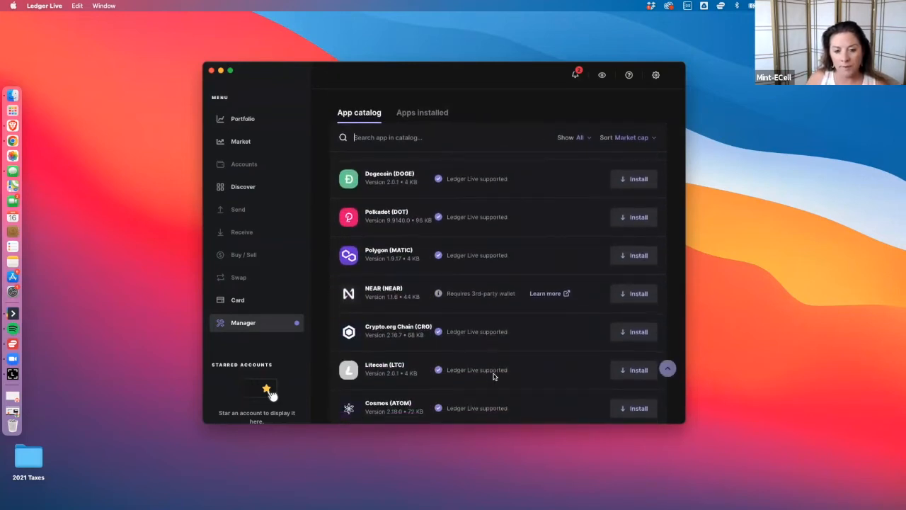
scroll(494, 376, down, 9)
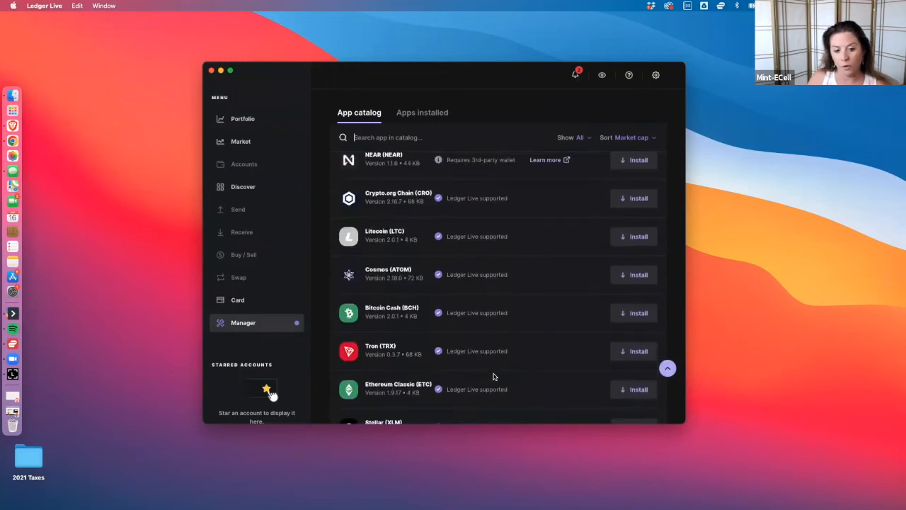
scroll(494, 376, up, 20)
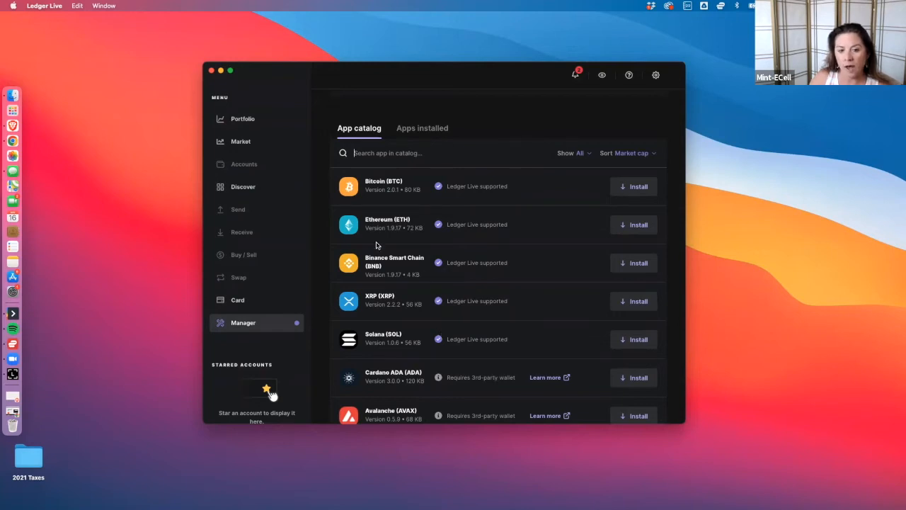
click(636, 226)
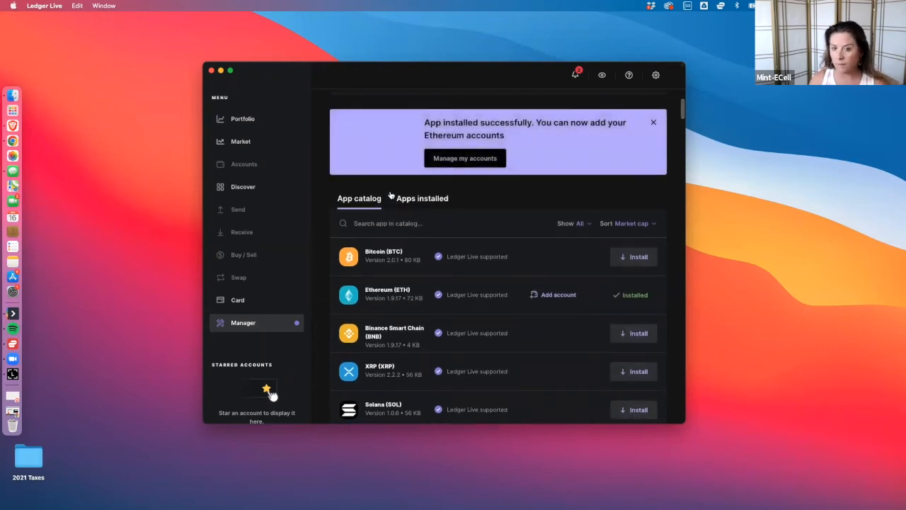
Look through the app catalog to see which coins Ledger Live supports and which require a third-party wallet.
scroll(446, 328, down, 3)
scroll(446, 328, down, 4)
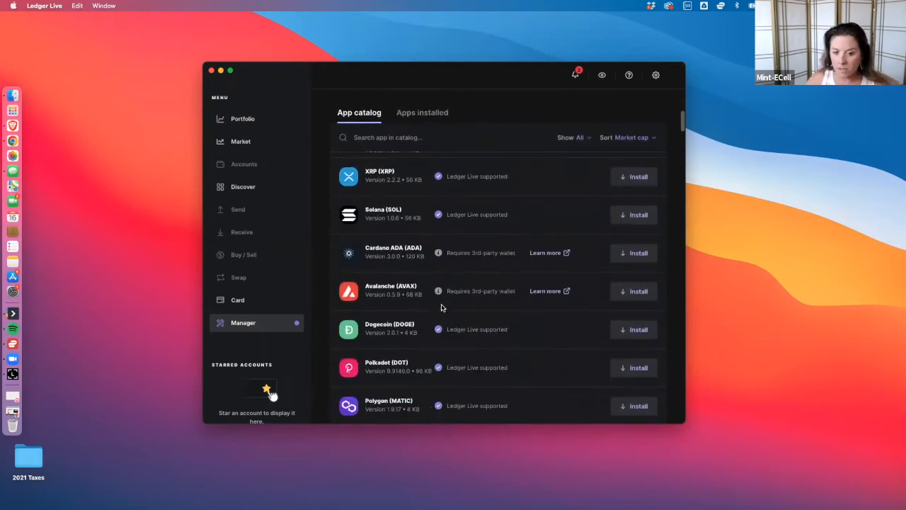
scroll(421, 304, down, 2)
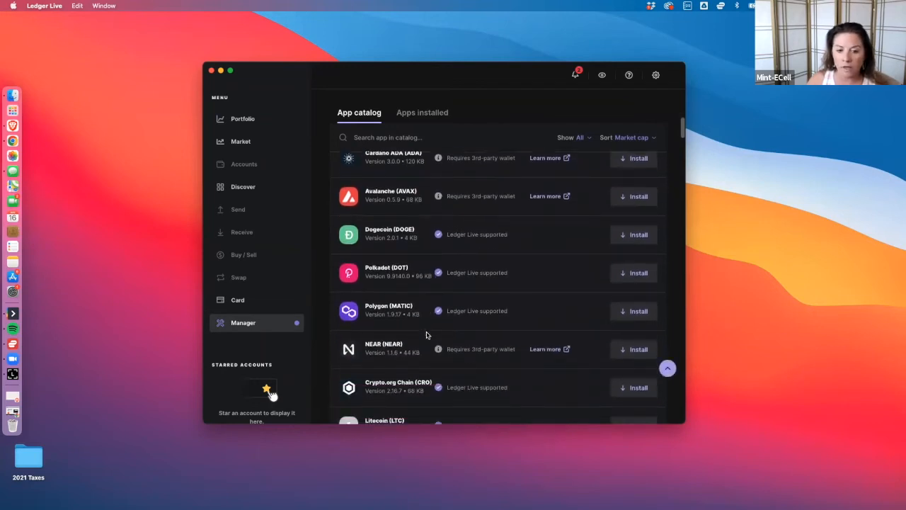
scroll(454, 297, down, 8)
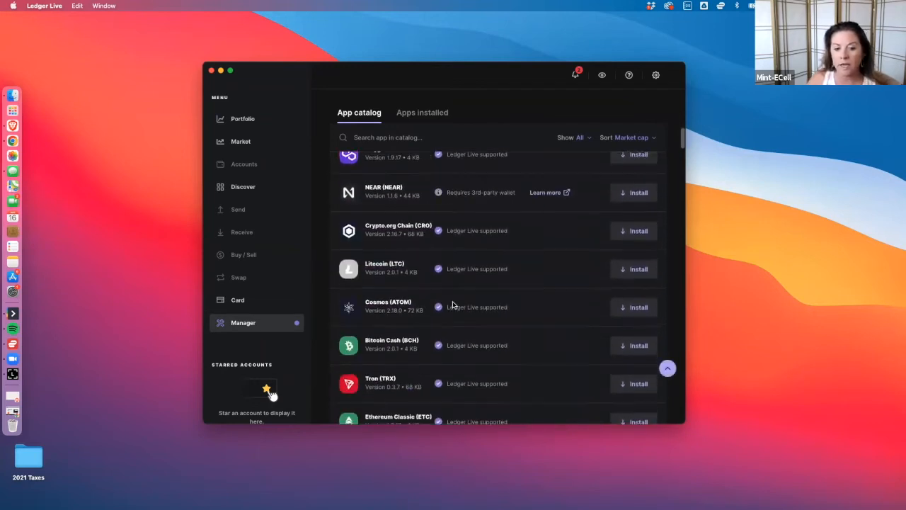
scroll(453, 304, down, 7)
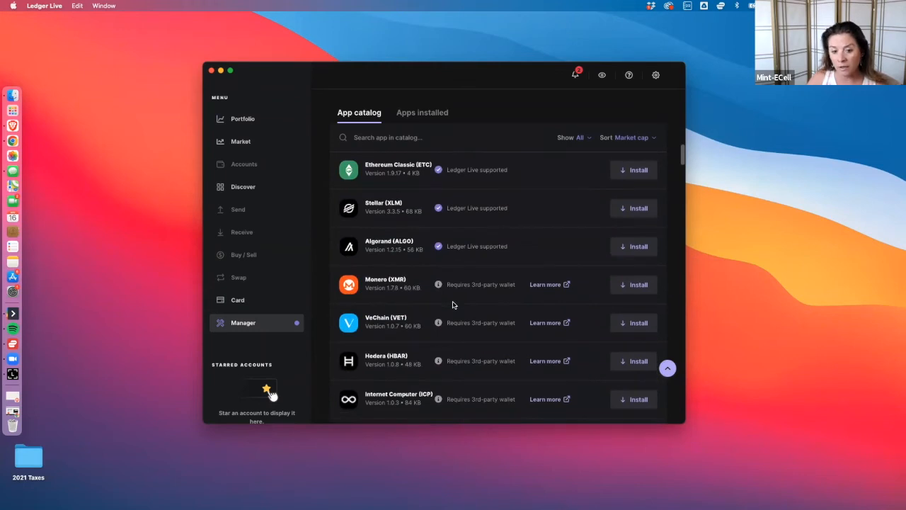
scroll(454, 305, down, 3)
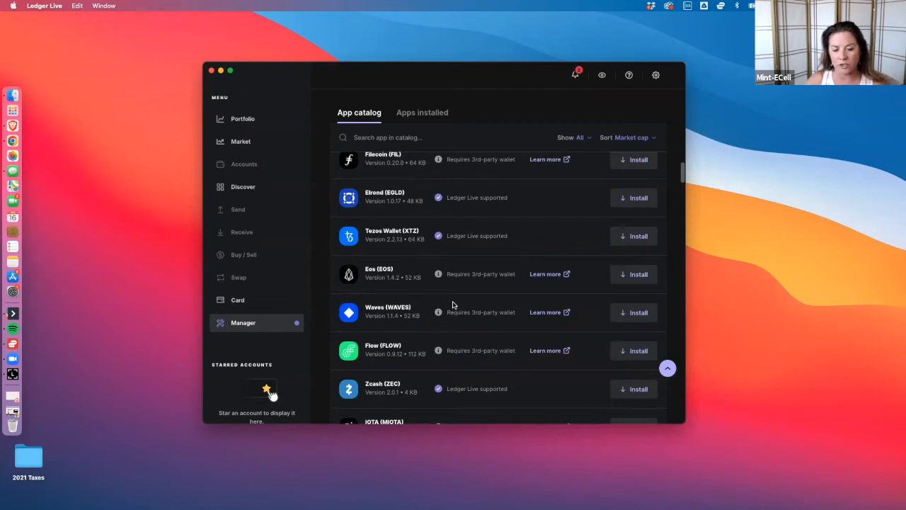
scroll(506, 361, down, 3)
scroll(506, 361, down, 10)
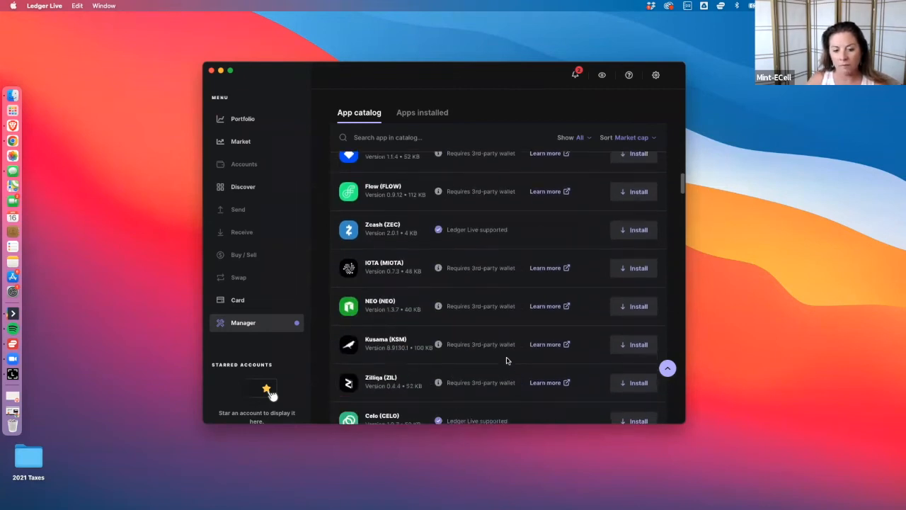
scroll(507, 361, down, 10)
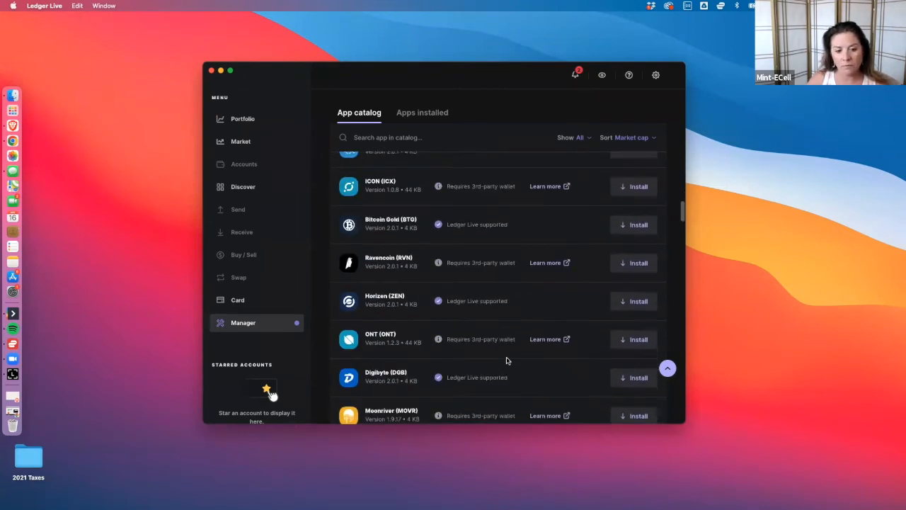
scroll(506, 361, down, 10)
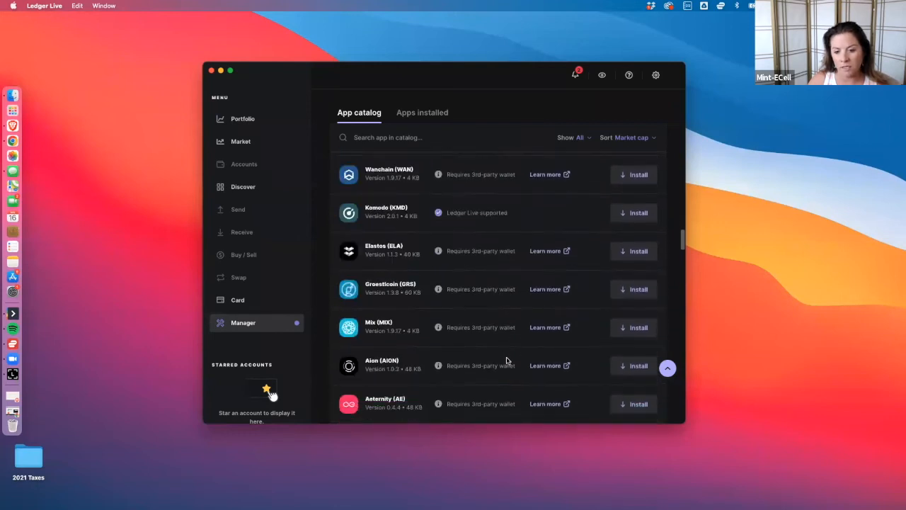
scroll(507, 361, down, 15)
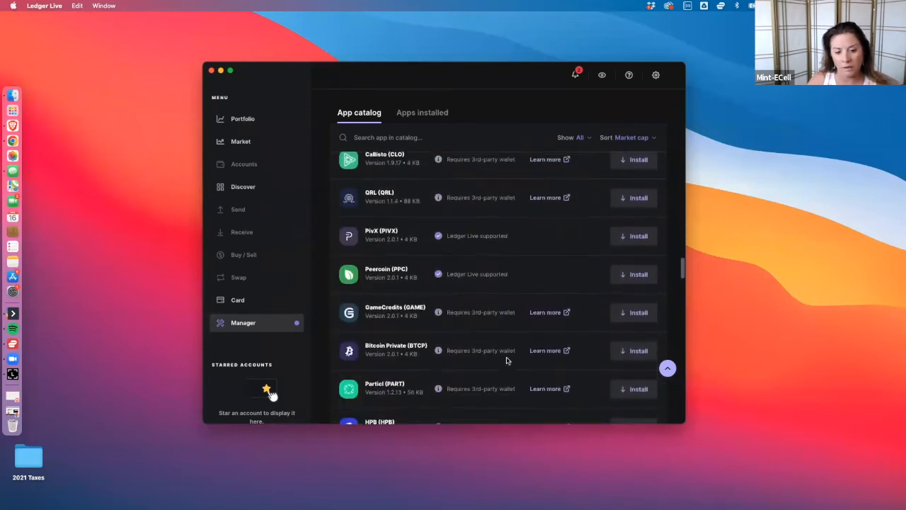
Add the new Ethereum account with the name Ethereum 1 and finish the account setup.
scroll(506, 359, up, 20)
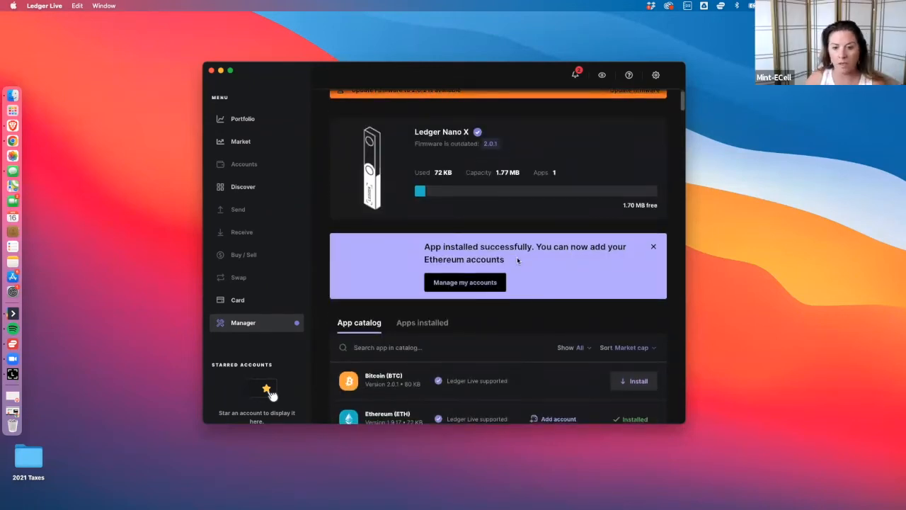
click(459, 287)
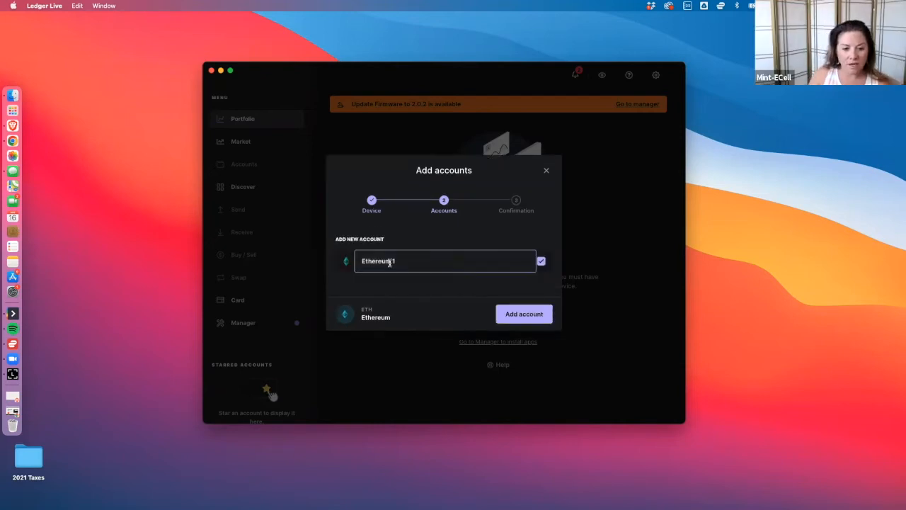
click(519, 317)
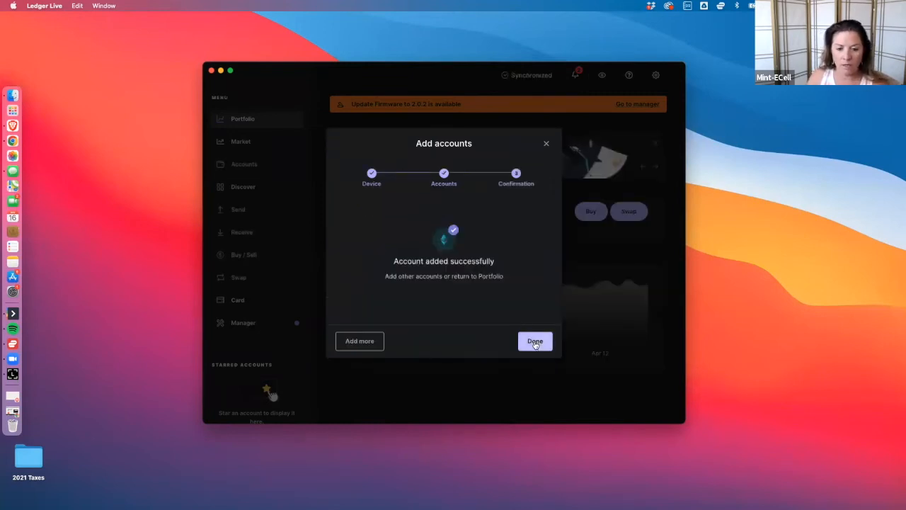
click(535, 342)
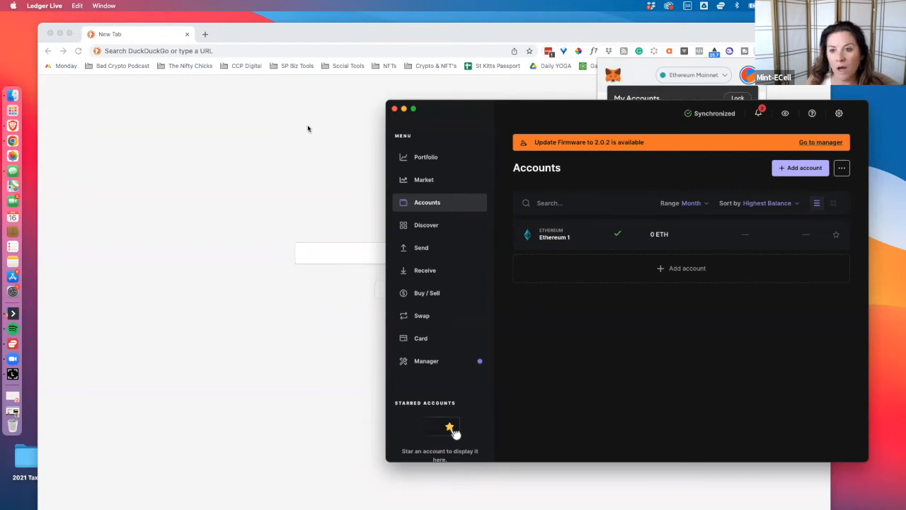
Switch to Chrome and open the Connect Hardware Wallet page from the MetaMask extension's account options.
click(395, 172)
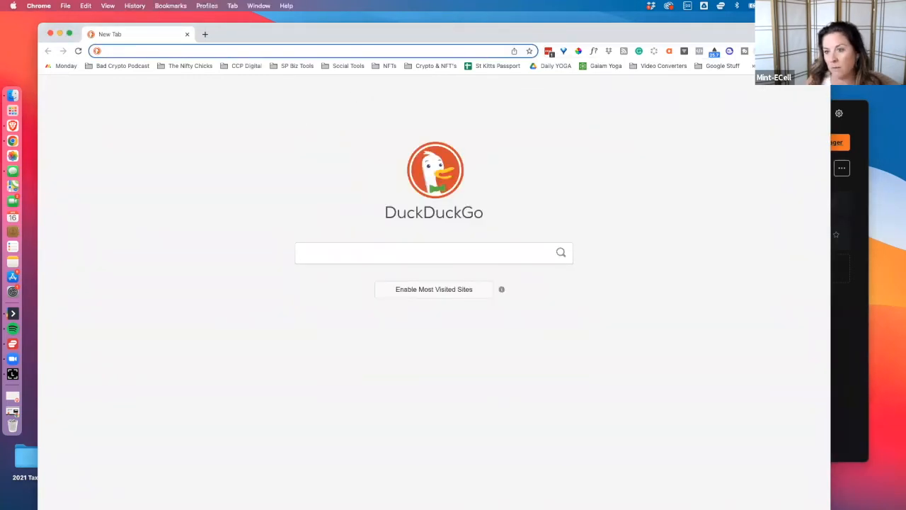
click(760, 51)
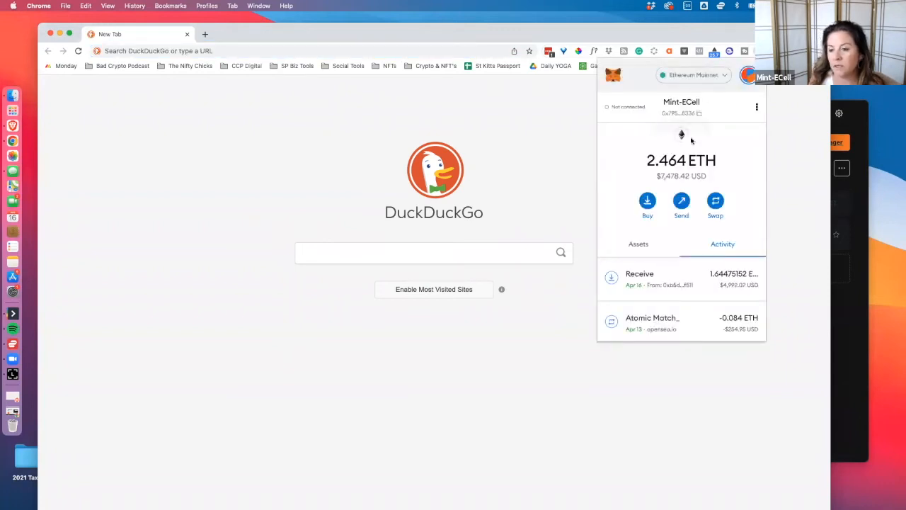
click(749, 77)
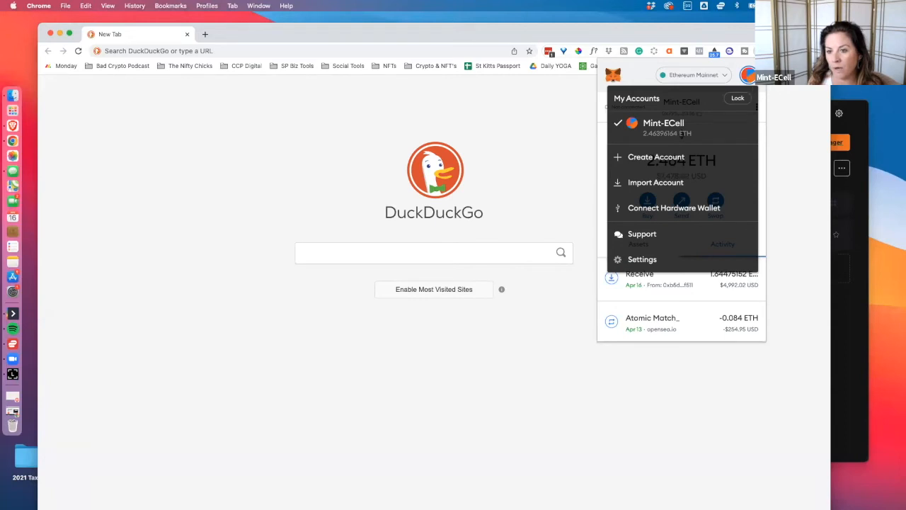
click(648, 209)
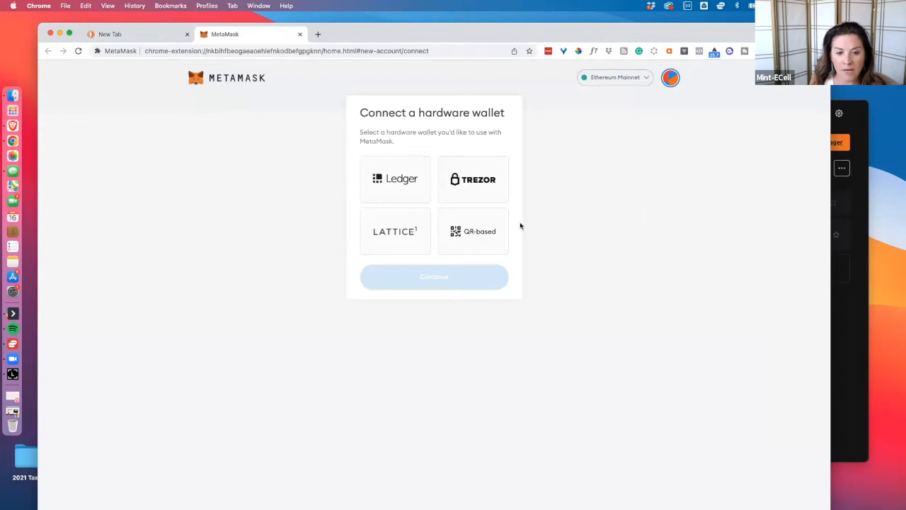
Choose Ledger as the hardware wallet type and try to connect the Nano X device to MetaMask.
click(400, 183)
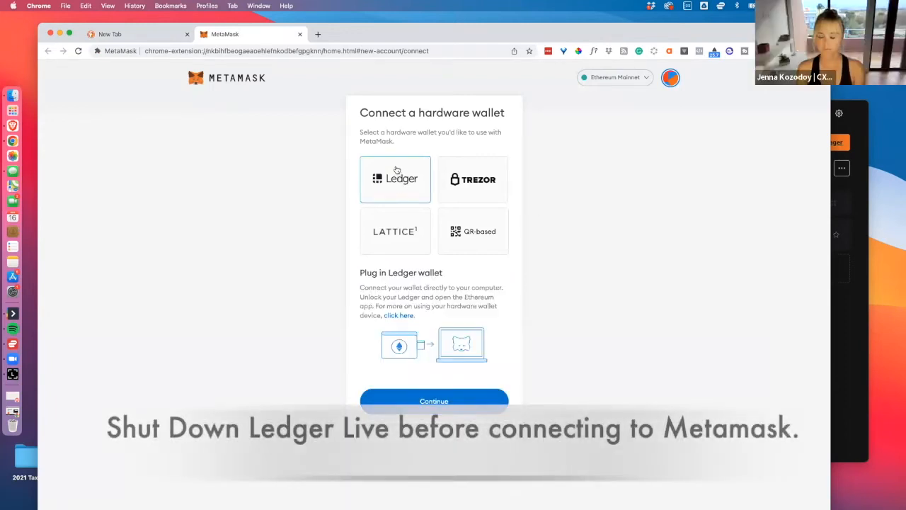
click(434, 400)
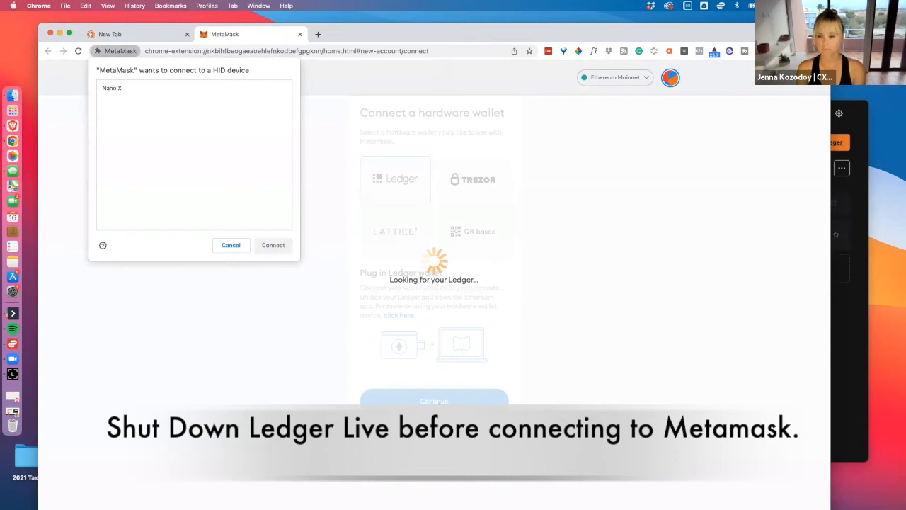
click(116, 89)
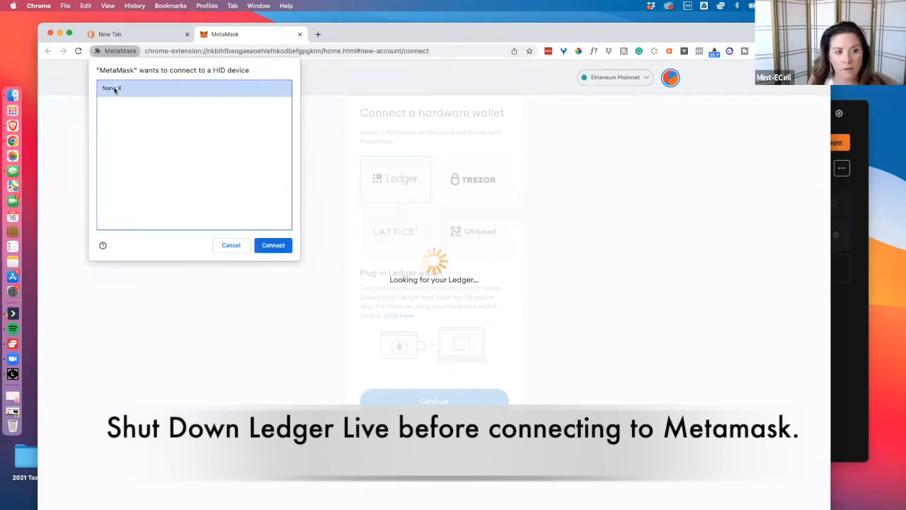
click(274, 245)
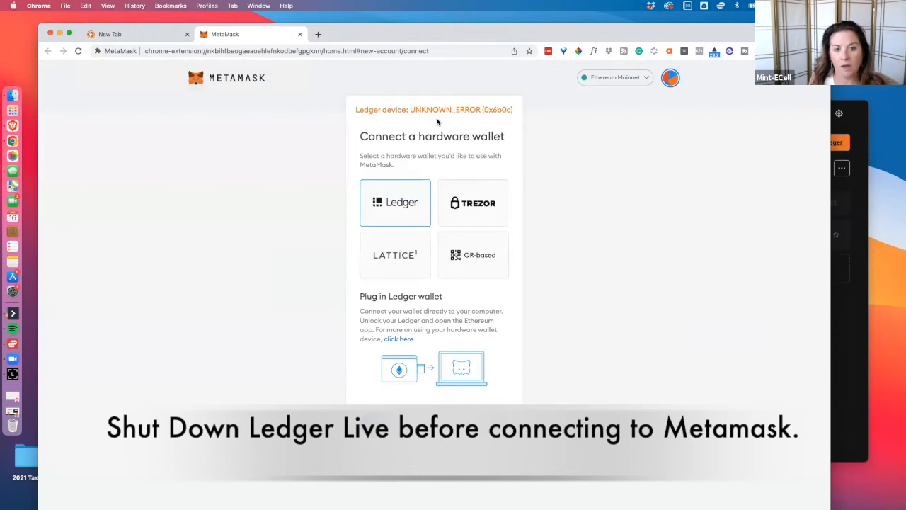
Shut down Ledger Live and try again to connect the paired Nano X to MetaMask as a Ledger wallet.
click(843, 340)
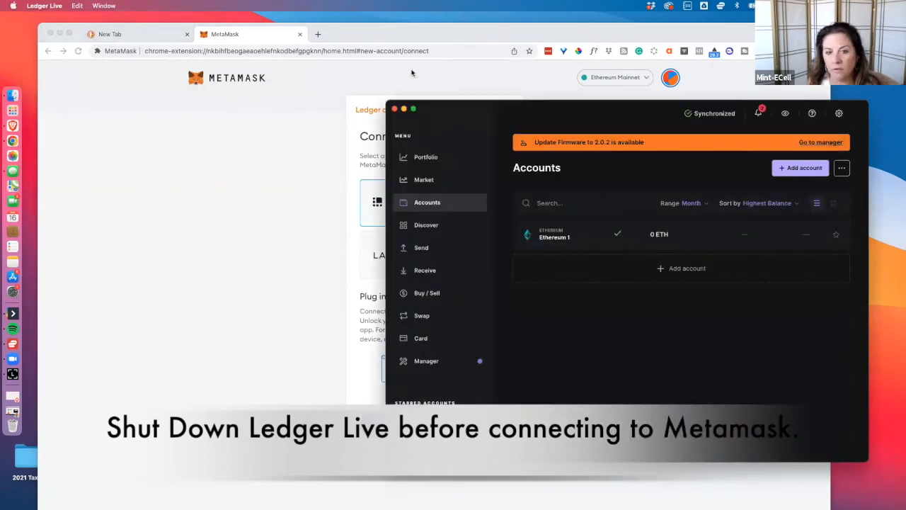
click(395, 109)
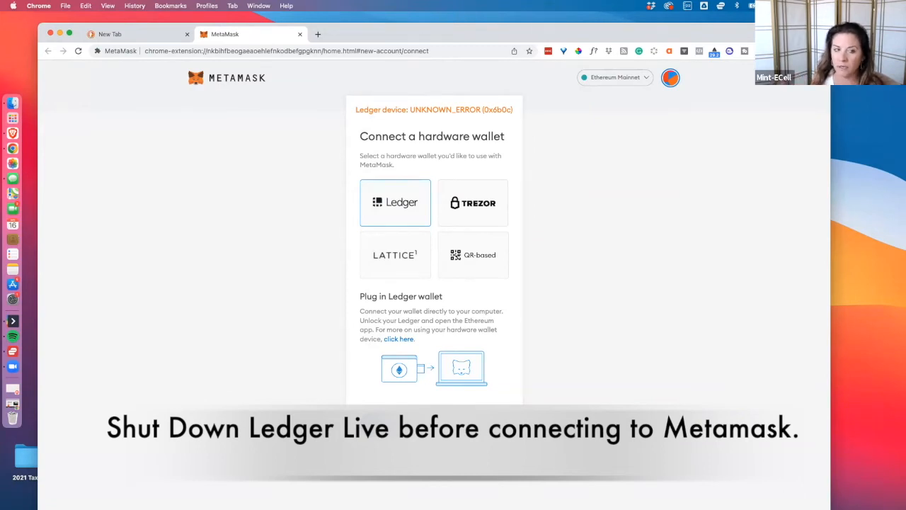
click(434, 425)
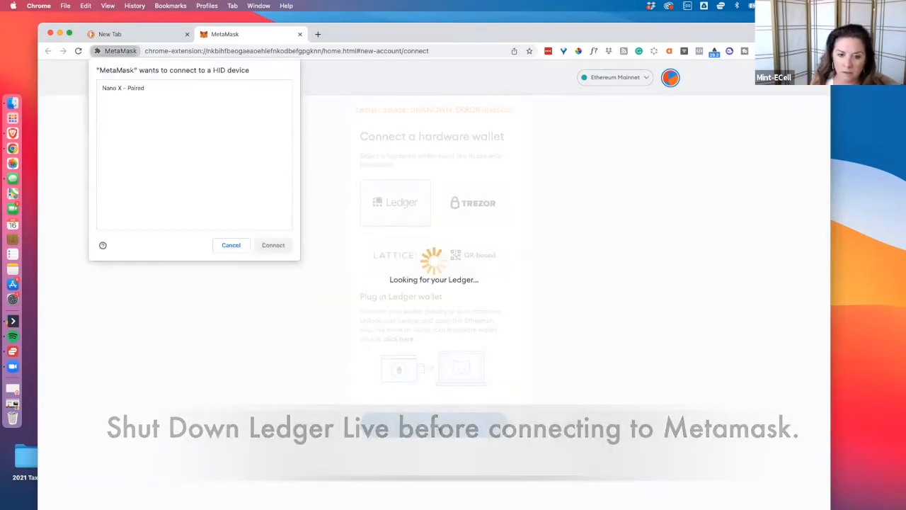
click(128, 95)
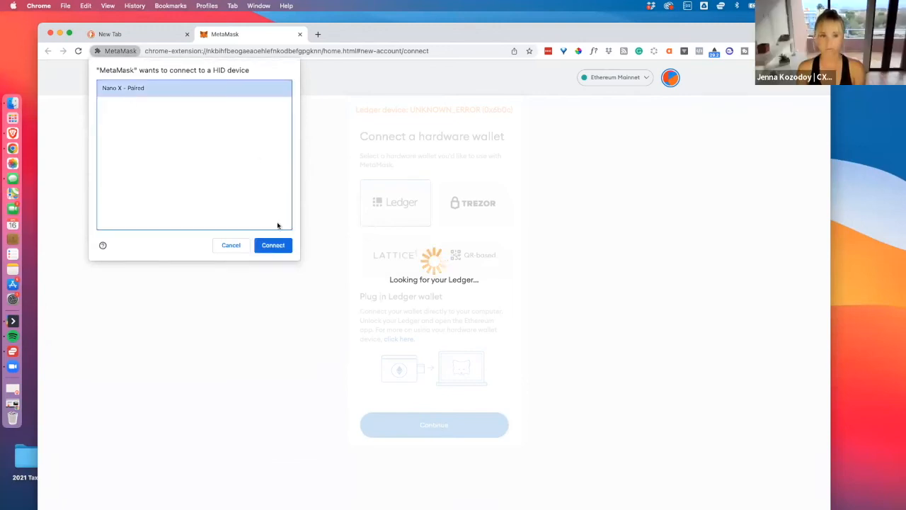
click(273, 245)
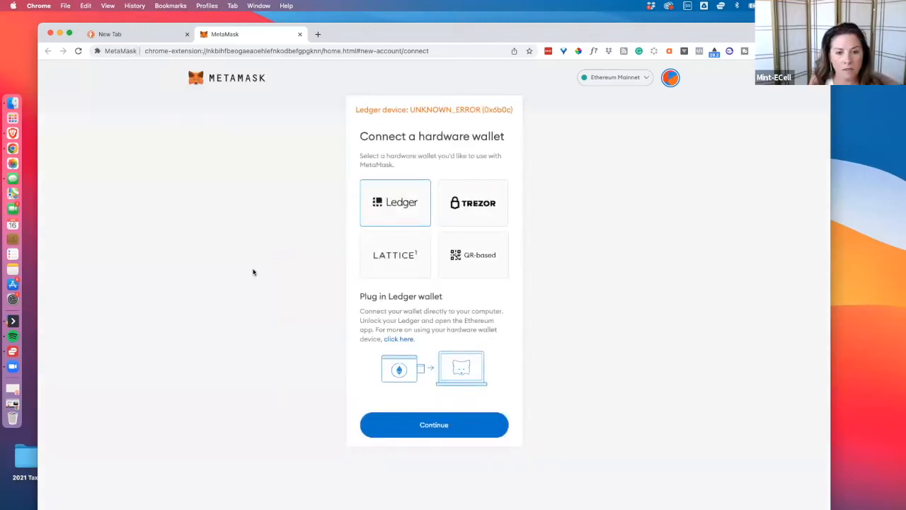
Retry the Ledger connection and unlock the first listed account under the Ledger Live HD path.
click(437, 437)
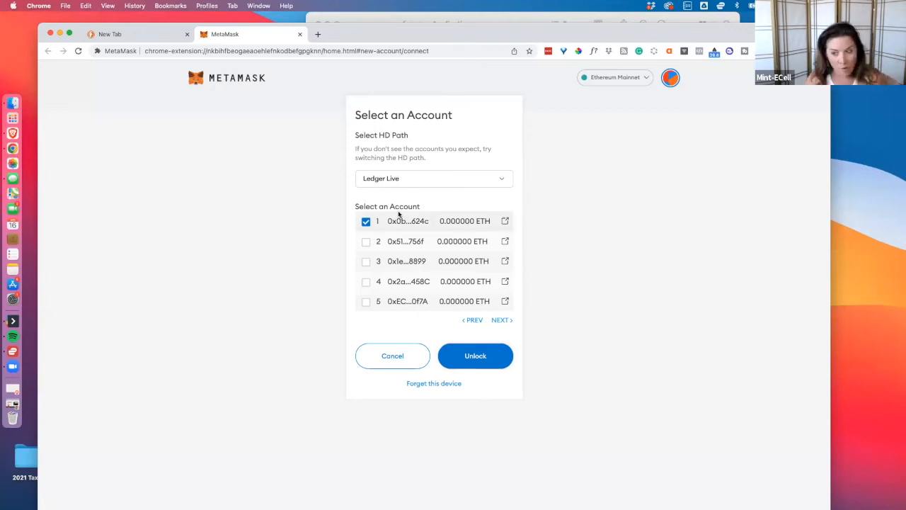
click(475, 358)
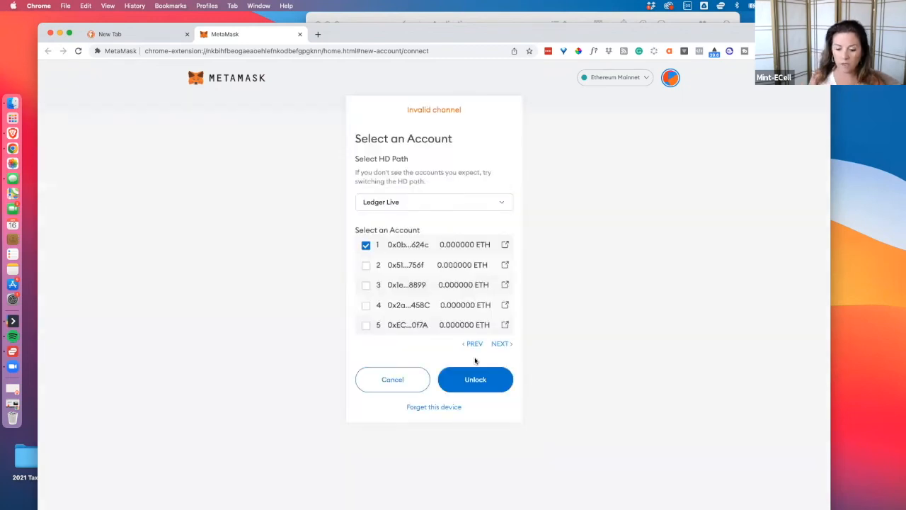
click(477, 380)
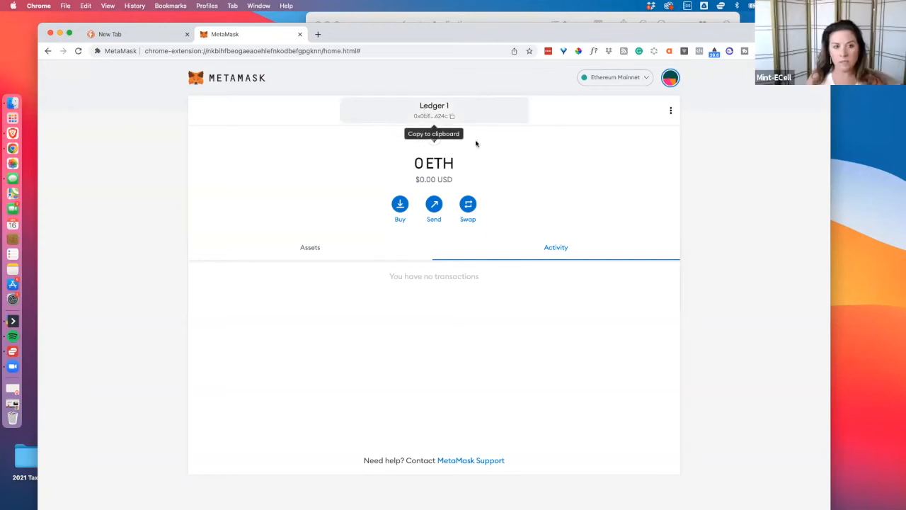
Check the account list in the MetaMask extension for the added Ledger account, then close the list.
click(759, 51)
click(749, 75)
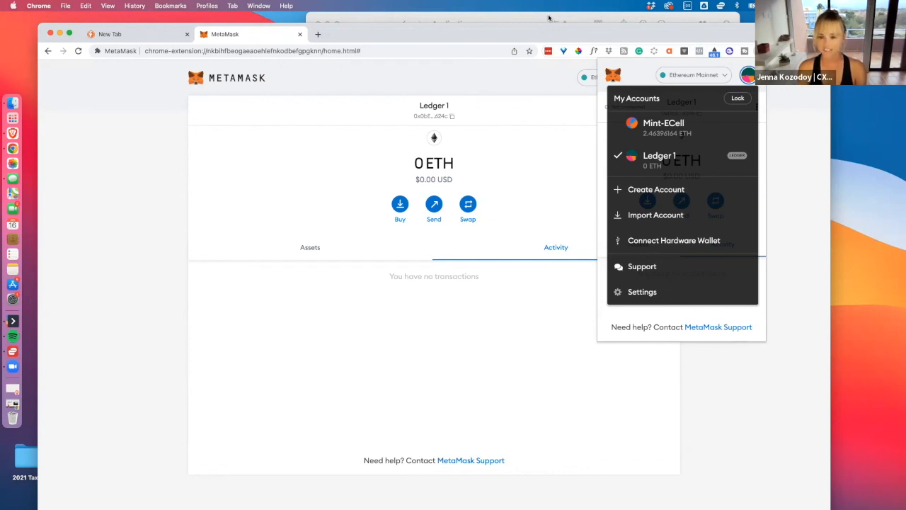
click(515, 180)
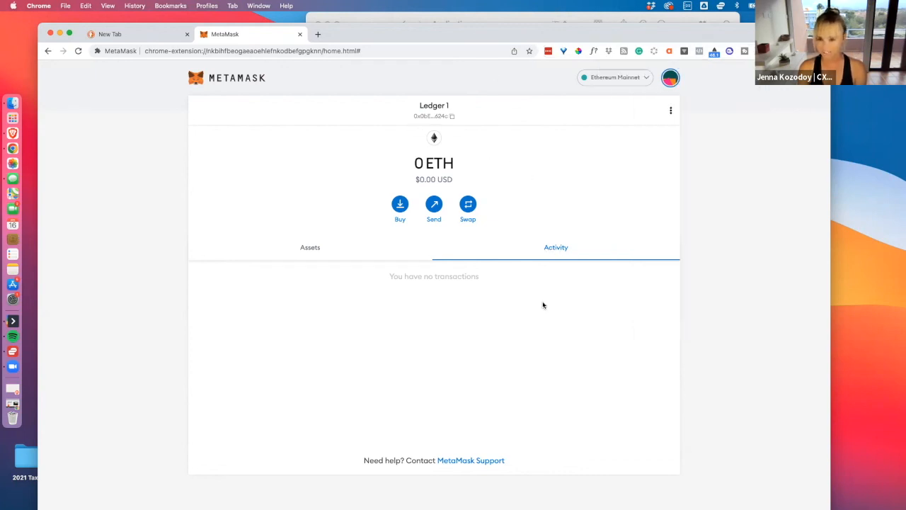